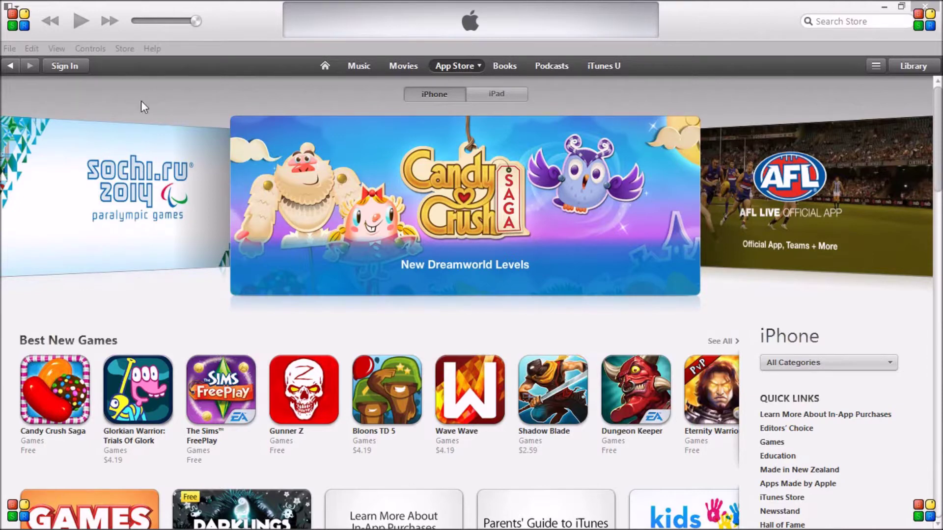
Scroll to the bottom of the App Store front page to reveal the footer and country flag
{"action": "mouse_move", "coordinate": [181, 114]}
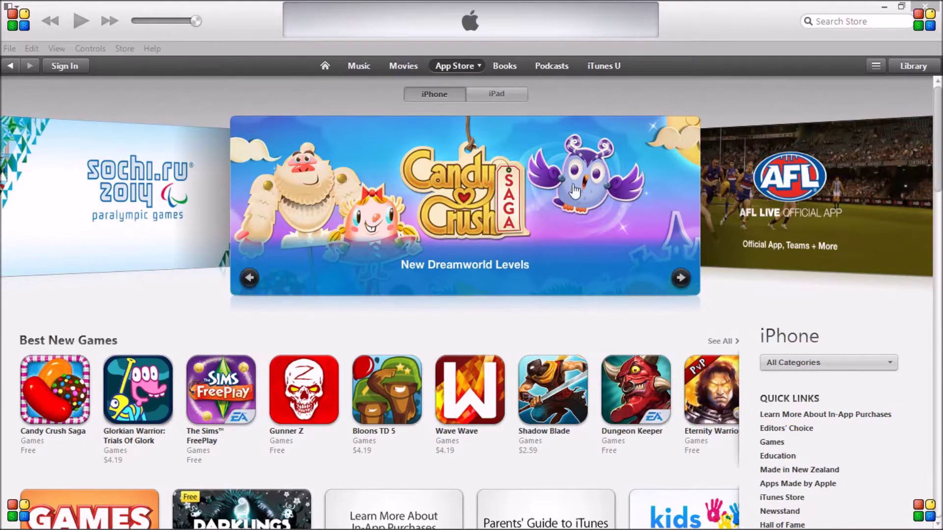
{"action": "left_click_drag", "start_coordinate": [937, 125], "coordinate": [937, 458]}
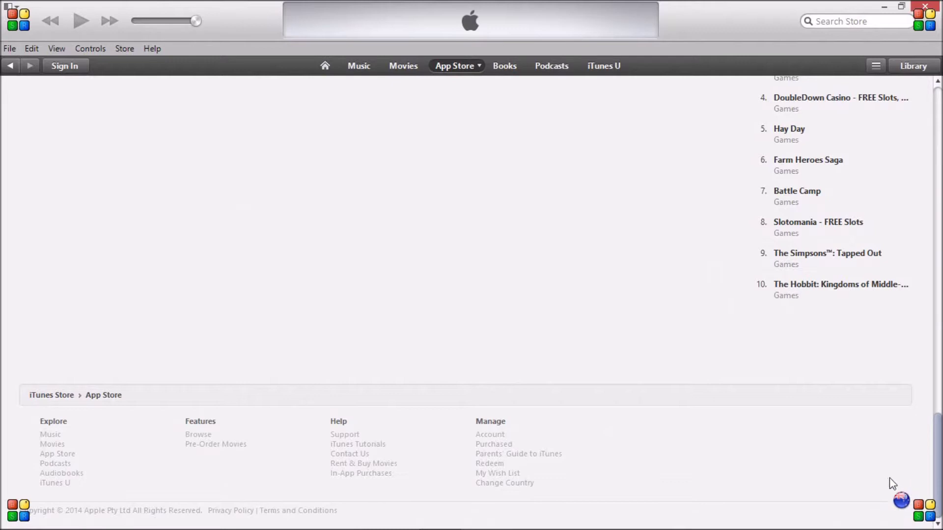
Change the store country to United States from the flag's country list
{"action": "left_click", "coordinate": [901, 506]}
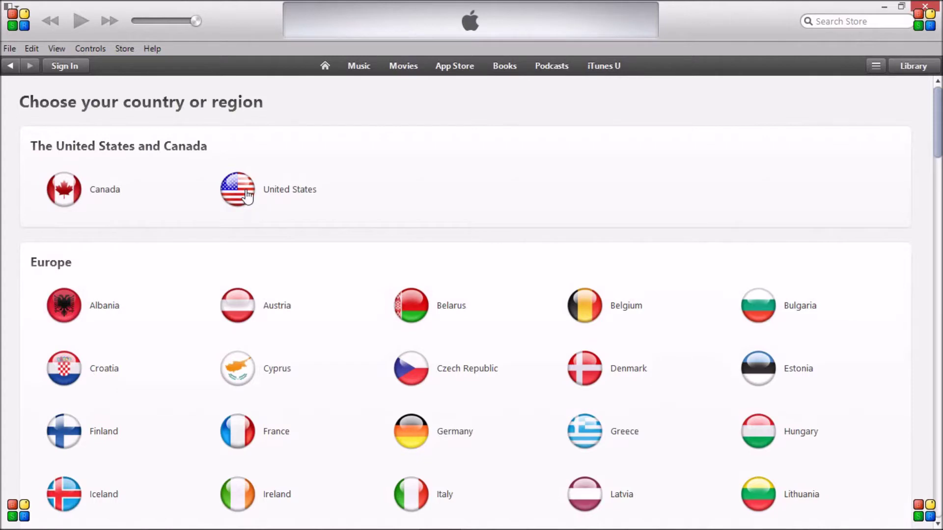
{"action": "left_click", "coordinate": [275, 192]}
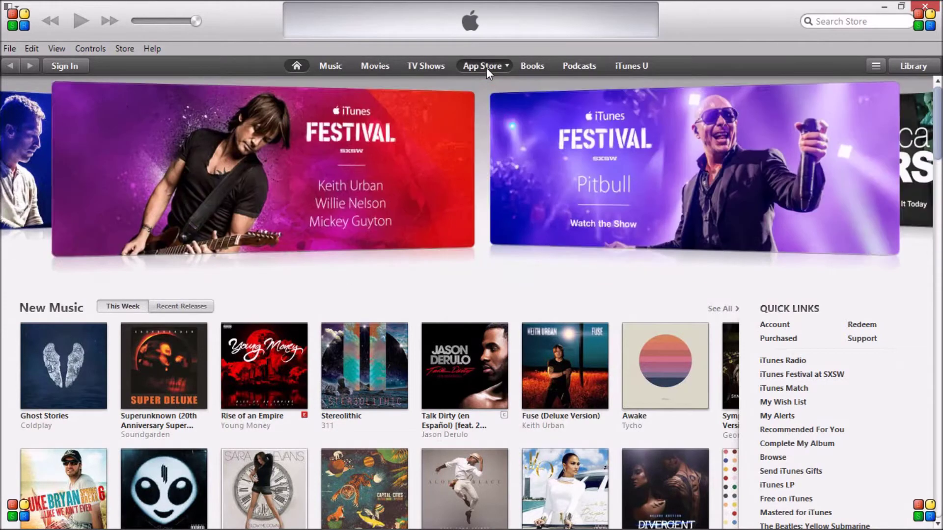
From the US App Store page, search the store for 'netflix'
{"action": "left_click", "coordinate": [486, 67]}
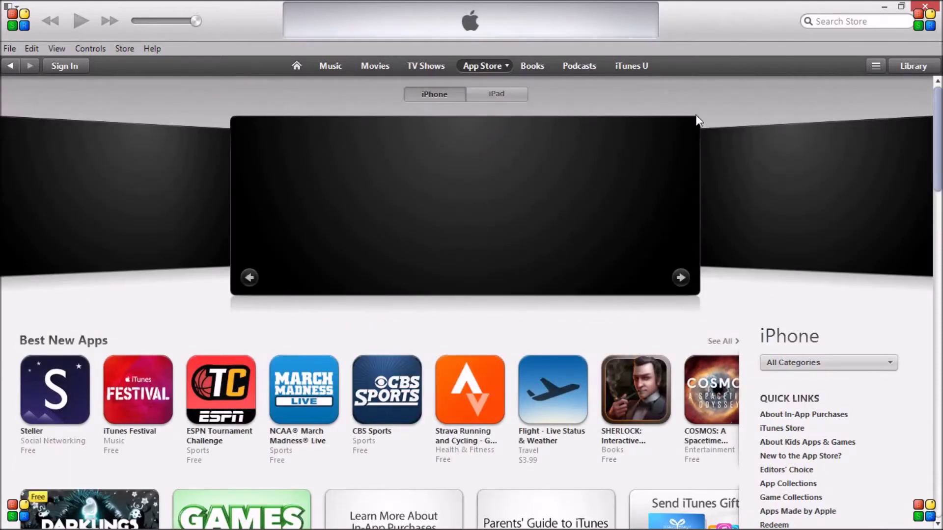
{"action": "left_click", "coordinate": [822, 21]}
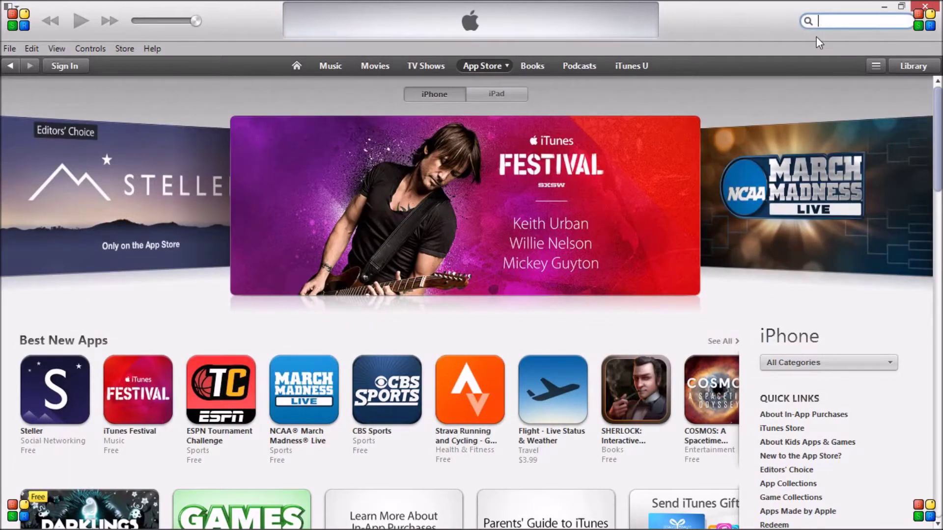
{"action": "type", "text": "netflix"}
{"action": "key", "text": "Return"}
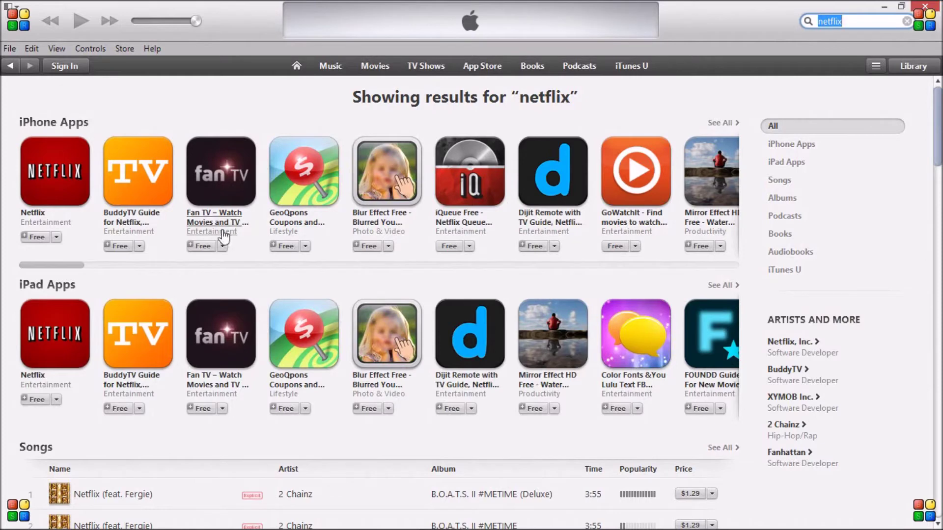
Get the free Netflix app, choose Create Apple ID, and accept the iTunes Store terms
{"action": "left_click", "coordinate": [36, 237]}
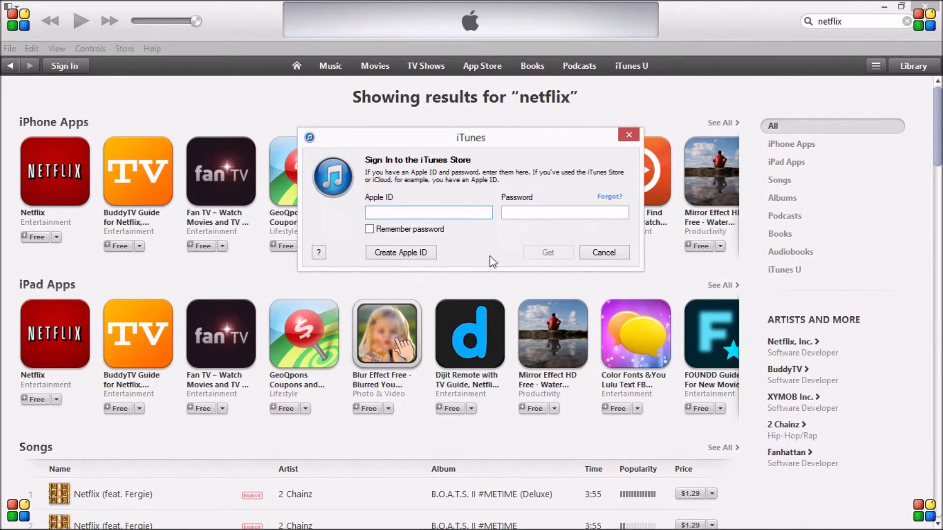
{"action": "left_click", "coordinate": [407, 255]}
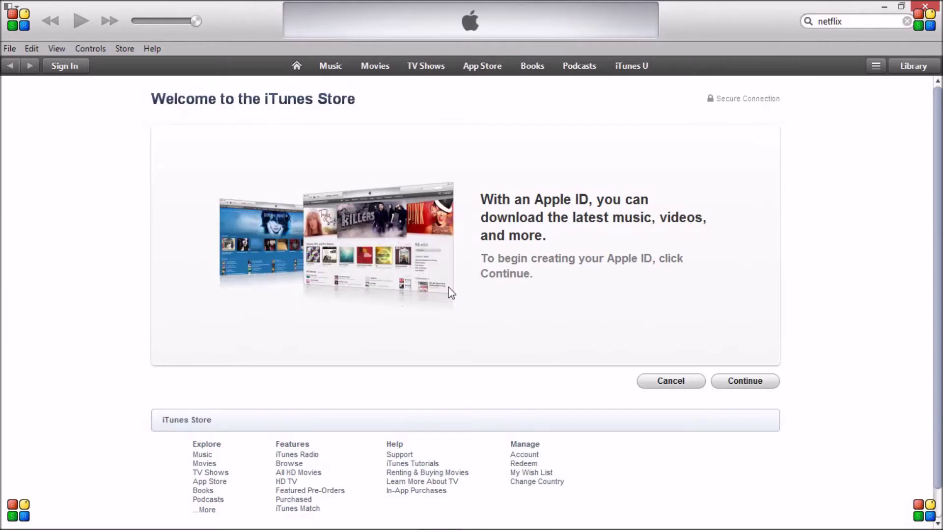
{"action": "left_click", "coordinate": [732, 387]}
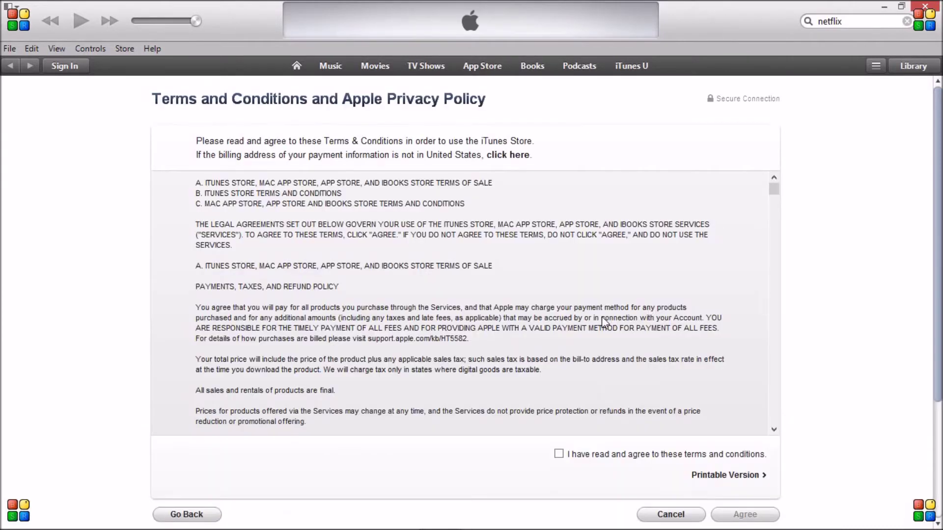
{"action": "left_click", "coordinate": [559, 454]}
{"action": "left_click", "coordinate": [739, 514]}
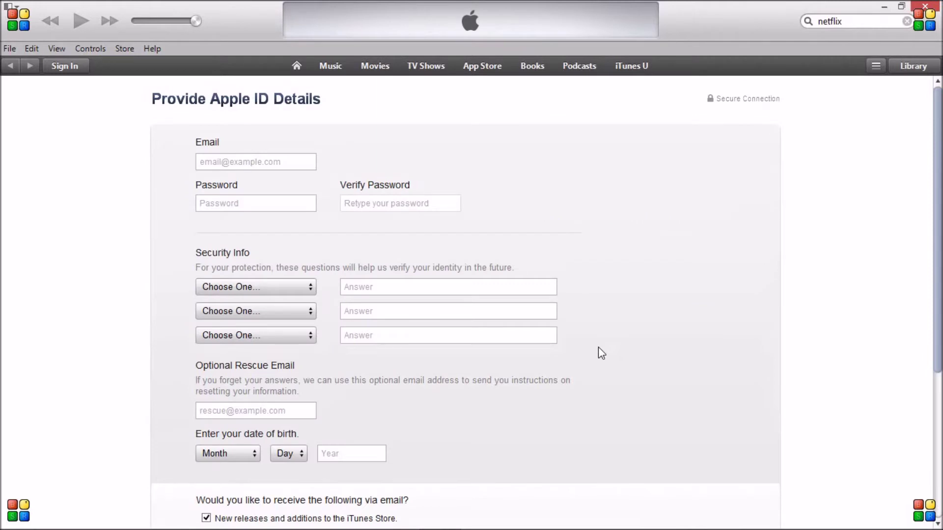
Enter the account e-mail, then the password in both Password and Verify Password fields
{"action": "left_click", "coordinate": [206, 167]}
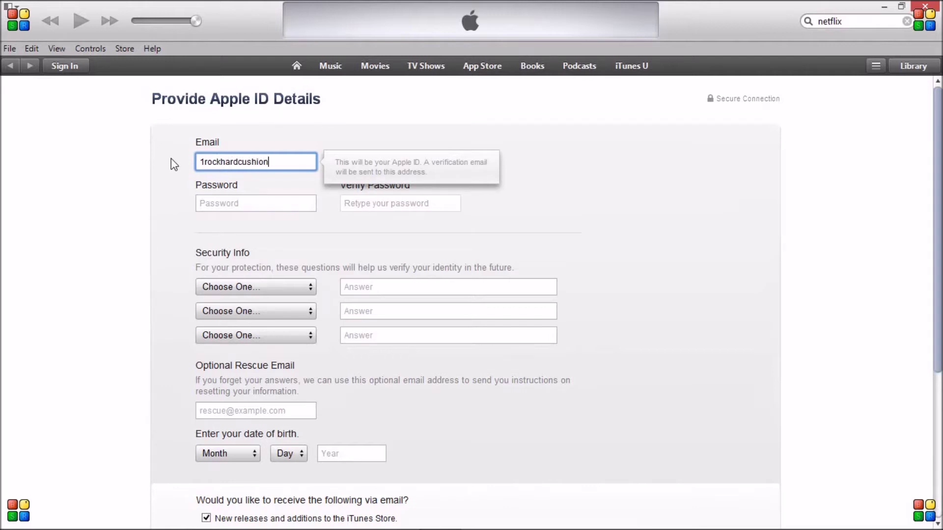
{"action": "key", "text": "Tab"}
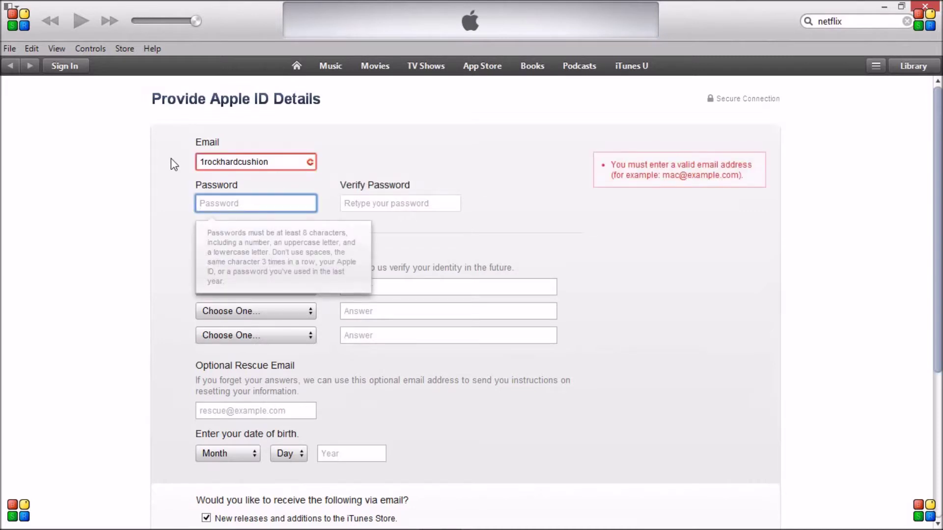
{"action": "type", "text": "•••••"}
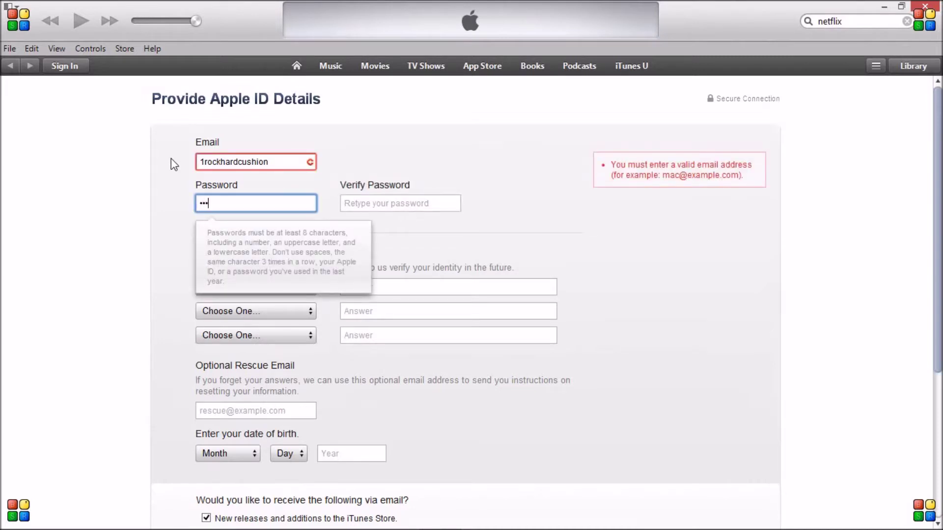
{"action": "type", "text": "•••••"}
{"action": "key", "text": "Tab"}
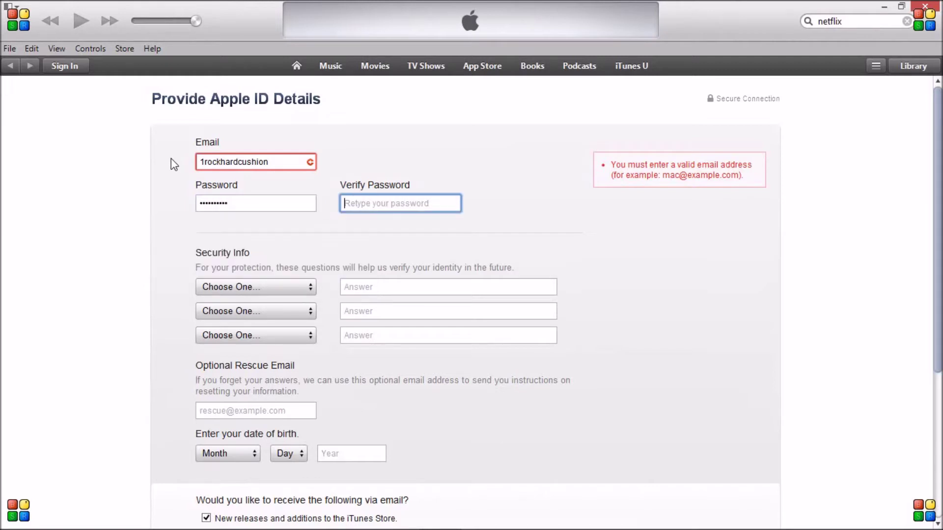
{"action": "type", "text": "••••••••••"}
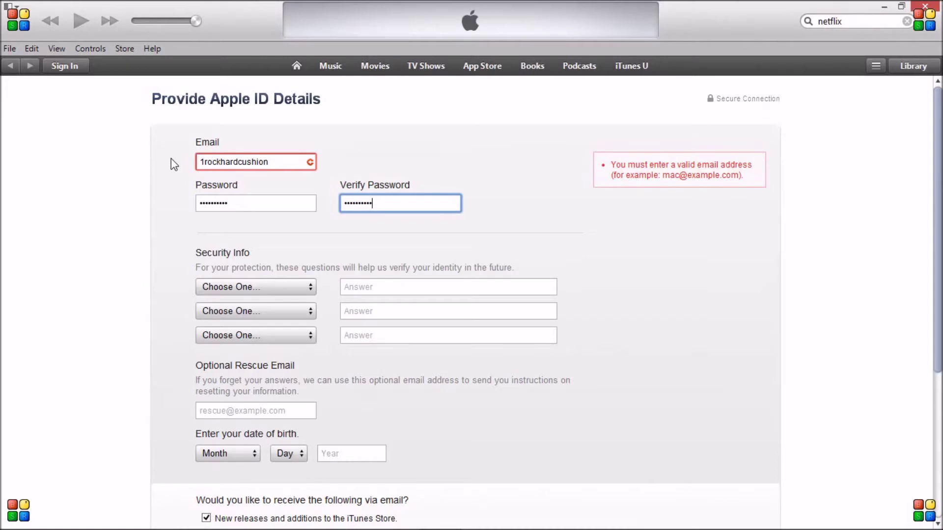
{"action": "key", "text": "Tab"}
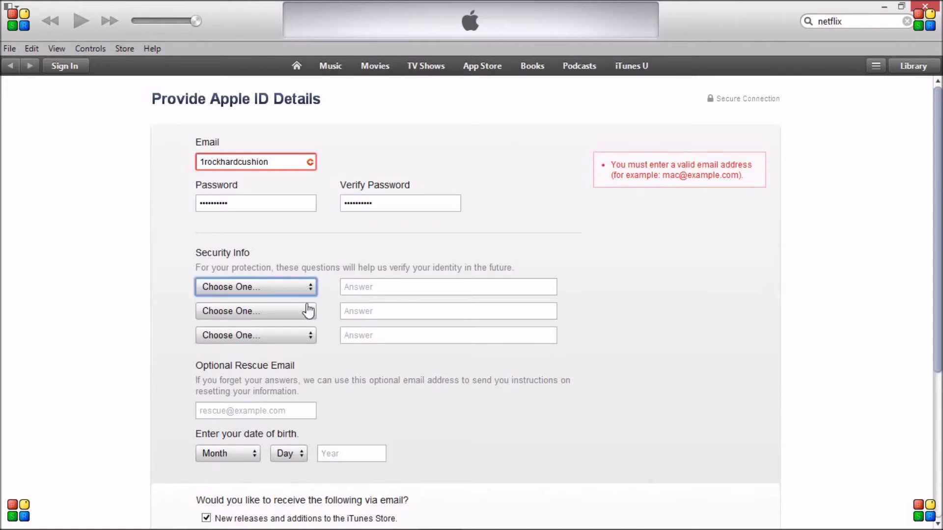
Pick the best friend's first name security question and answer it
{"action": "left_click", "coordinate": [307, 289]}
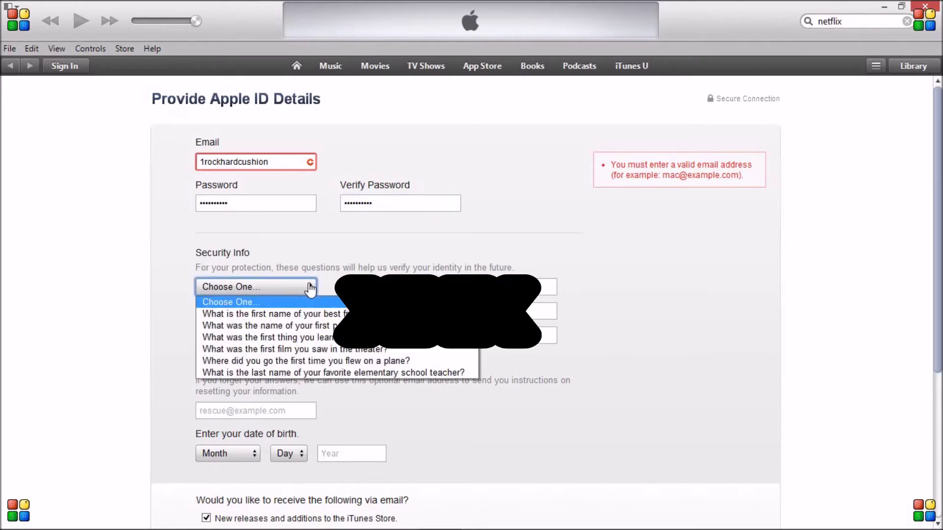
{"action": "left_click", "coordinate": [273, 314]}
{"action": "left_click", "coordinate": [548, 287]}
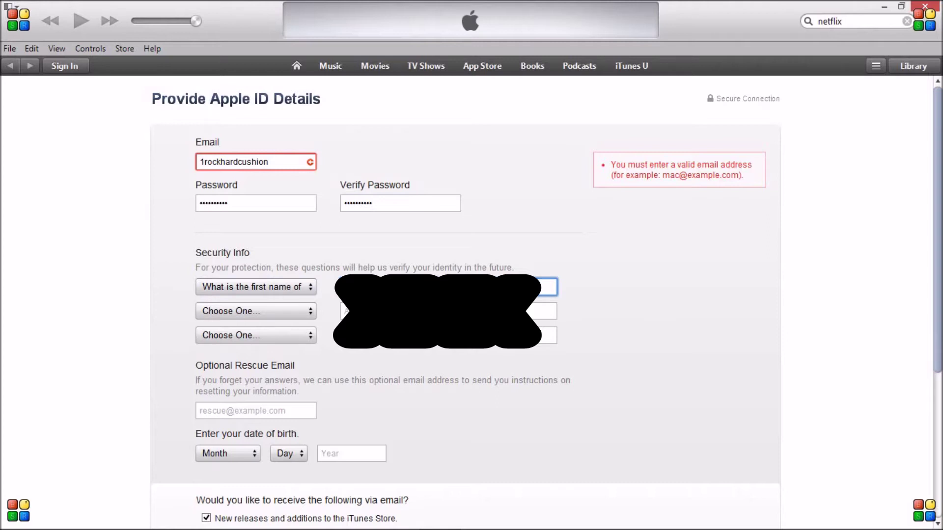
{"action": "key", "text": "Tab"}
Pick the first car model and where-parents-met questions, correcting and entering their answers
{"action": "left_click", "coordinate": [310, 312]}
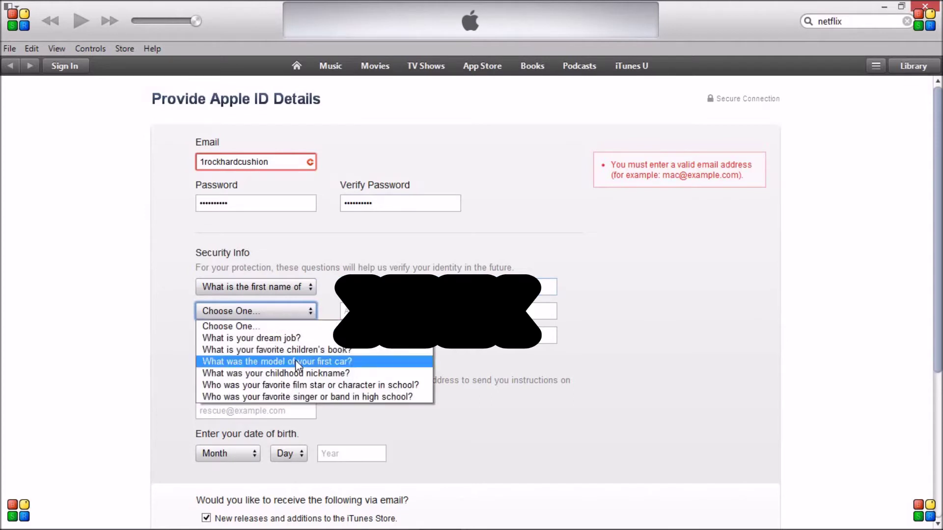
{"action": "left_click", "coordinate": [295, 362]}
{"action": "key", "text": "Tab"}
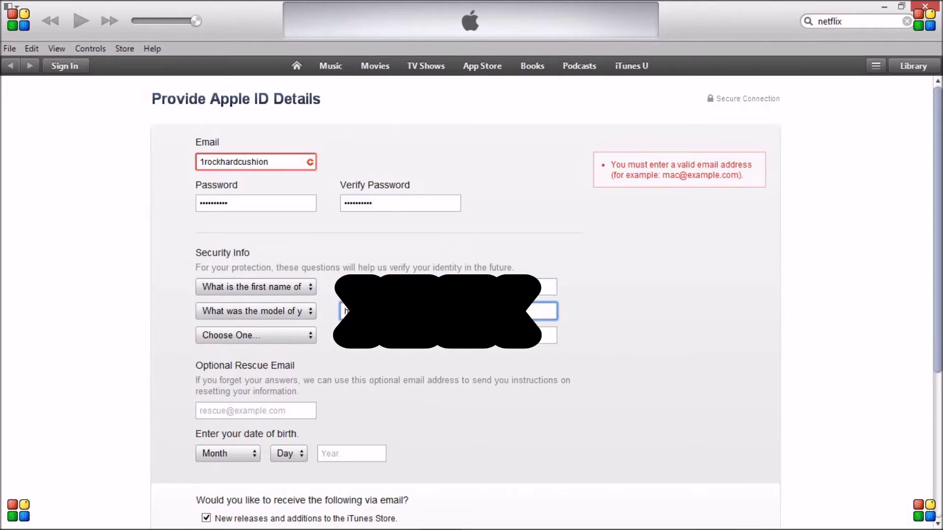
{"action": "key", "text": "BackSpace"}
{"action": "type", "text": "h"}
{"action": "key", "text": "Tab"}
{"action": "left_click", "coordinate": [292, 338]}
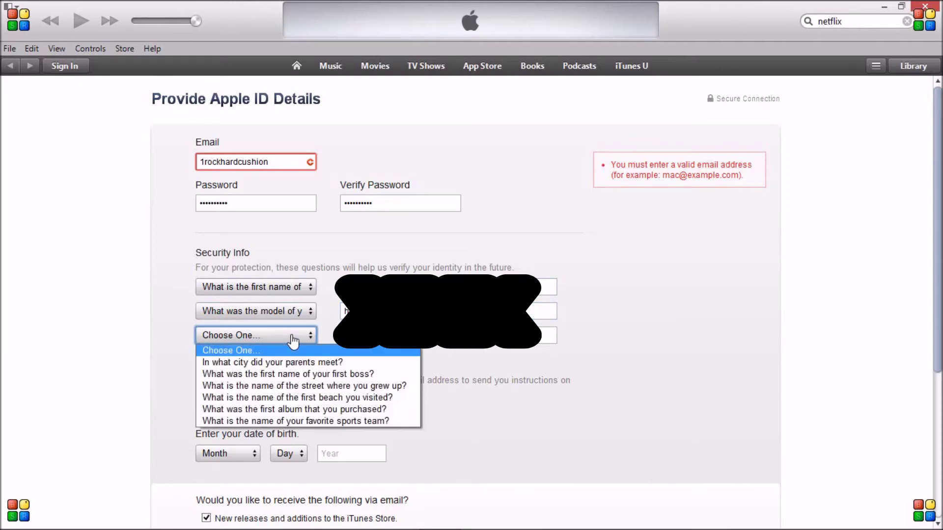
{"action": "left_click", "coordinate": [297, 362]}
{"action": "left_click", "coordinate": [549, 335]}
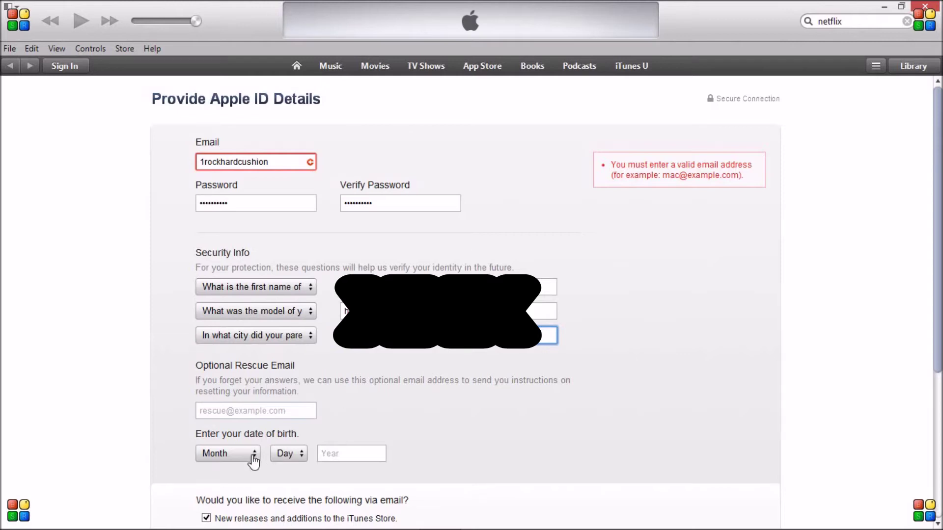
Set the birth date to April 14 and type 1980 as the year
{"action": "left_click", "coordinate": [254, 457]}
{"action": "left_click", "coordinate": [216, 346]}
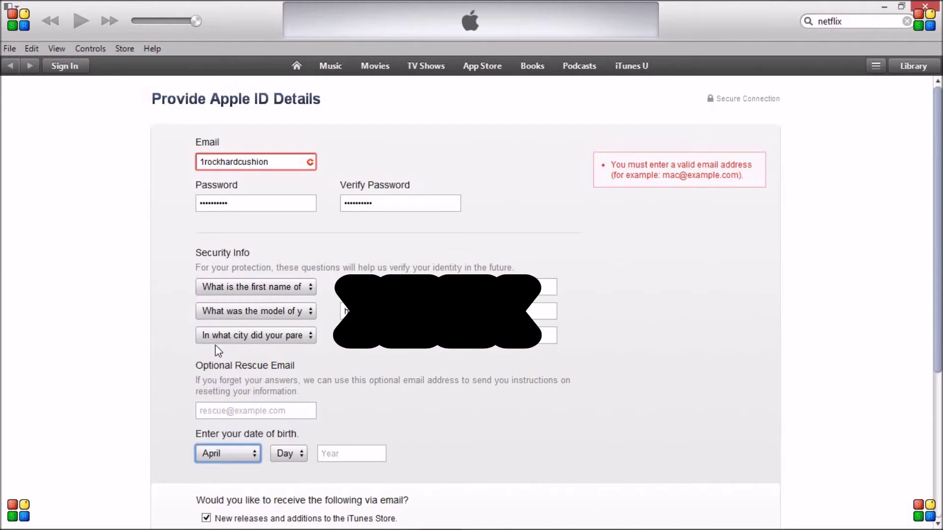
{"action": "left_click", "coordinate": [293, 456]}
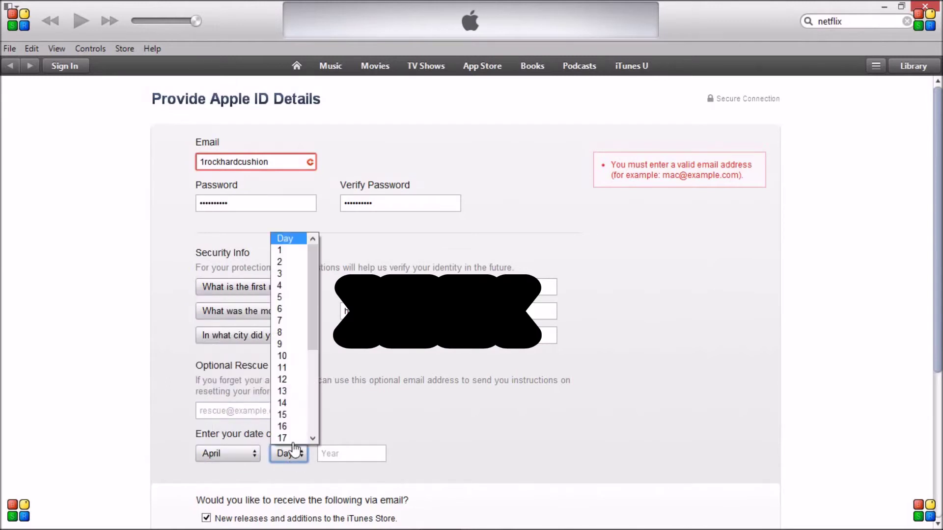
{"action": "left_click", "coordinate": [282, 402]}
{"action": "left_click", "coordinate": [336, 459]}
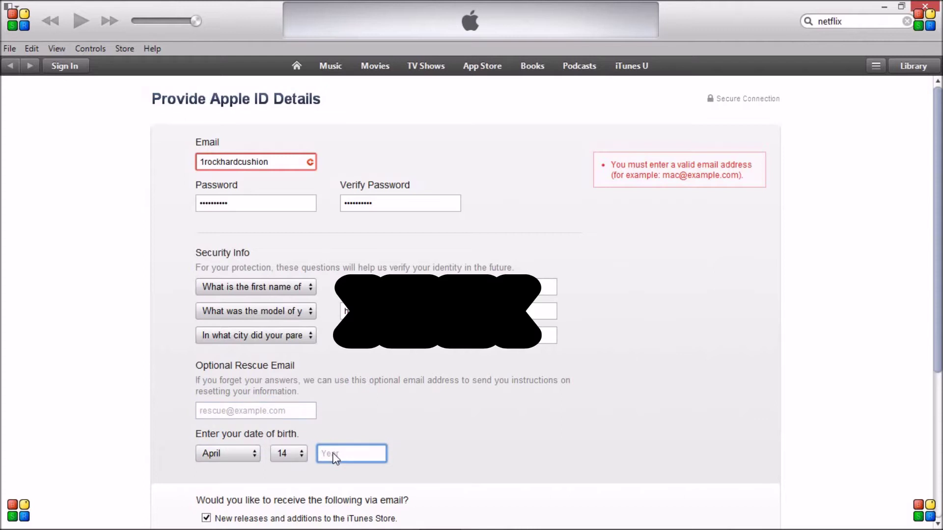
{"action": "type", "text": "19"}
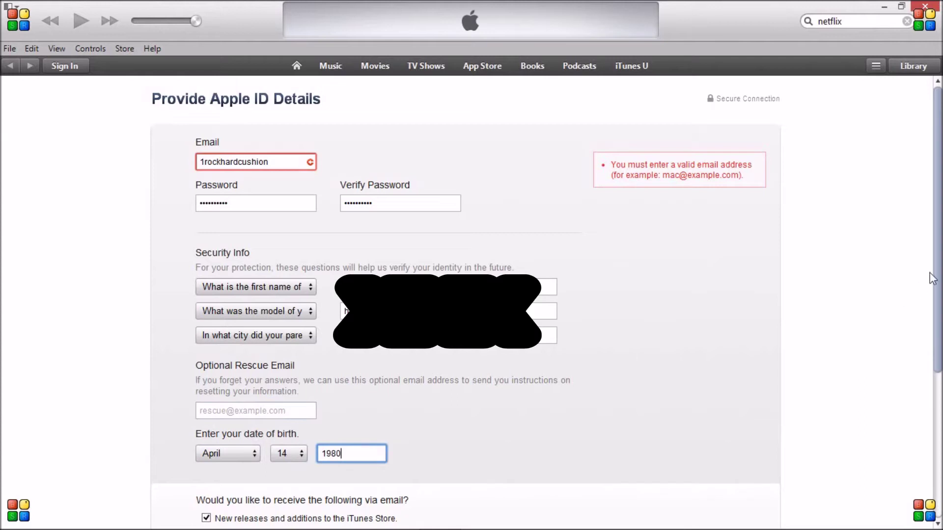
{"action": "scroll", "coordinate": [939, 271], "scroll_direction": "down", "scroll_amount": 1}
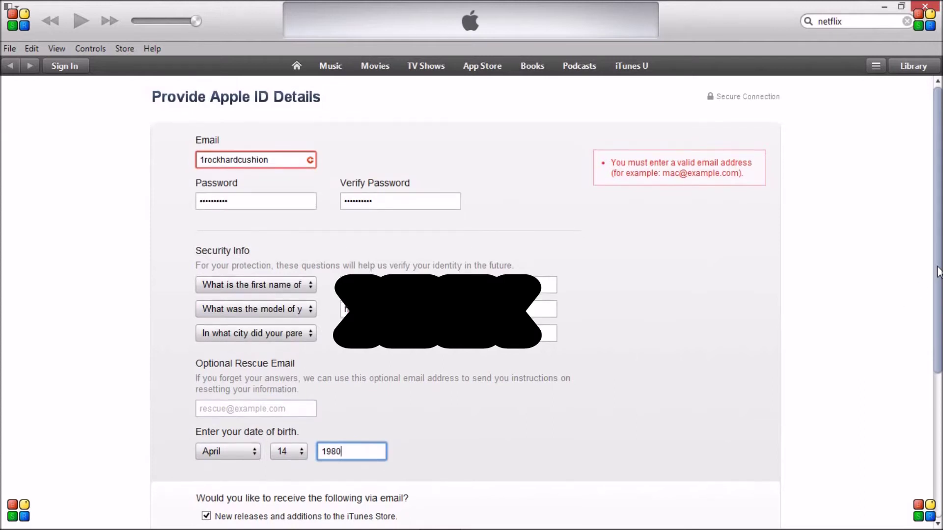
{"action": "left_click", "coordinate": [273, 162]}
{"action": "type", "text": "@"}
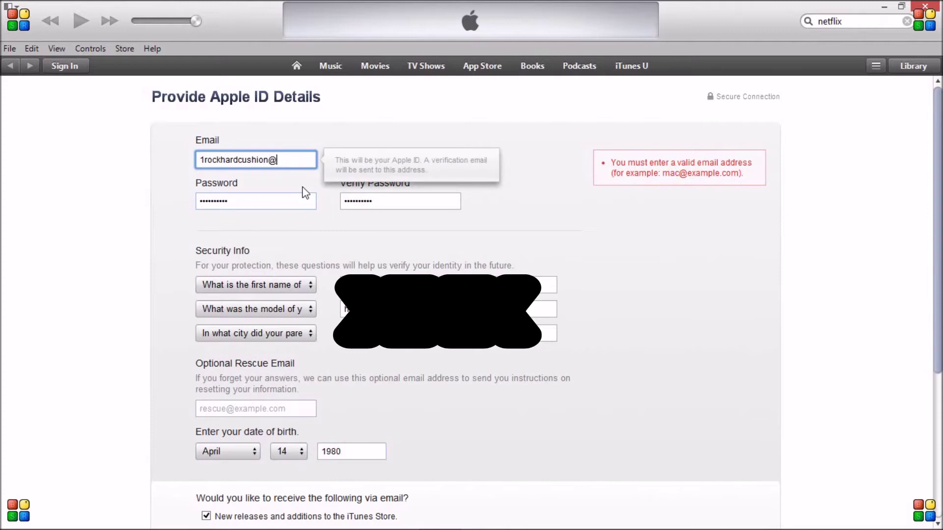
{"action": "type", "text": "gmail.com"}
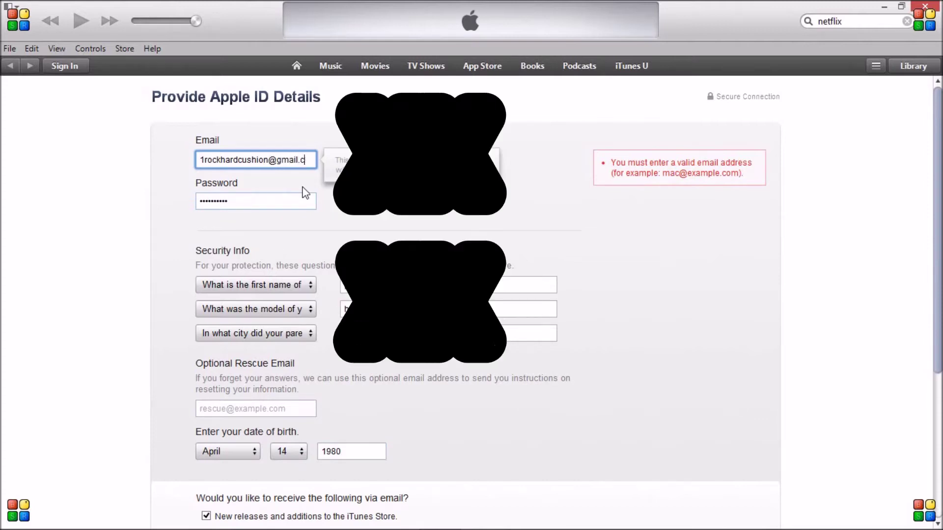
{"action": "left_click", "coordinate": [647, 252]}
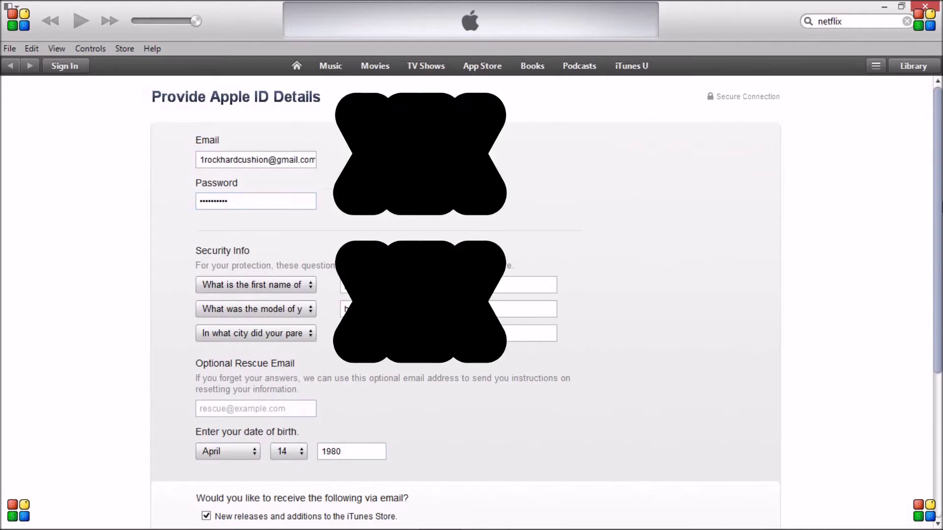
Opt out of the new-releases and news/special-offers emails and continue to the payment page
{"action": "scroll", "coordinate": [647, 251], "scroll_direction": "down", "scroll_amount": 4}
{"action": "left_click", "coordinate": [206, 333]}
{"action": "left_click", "coordinate": [207, 352]}
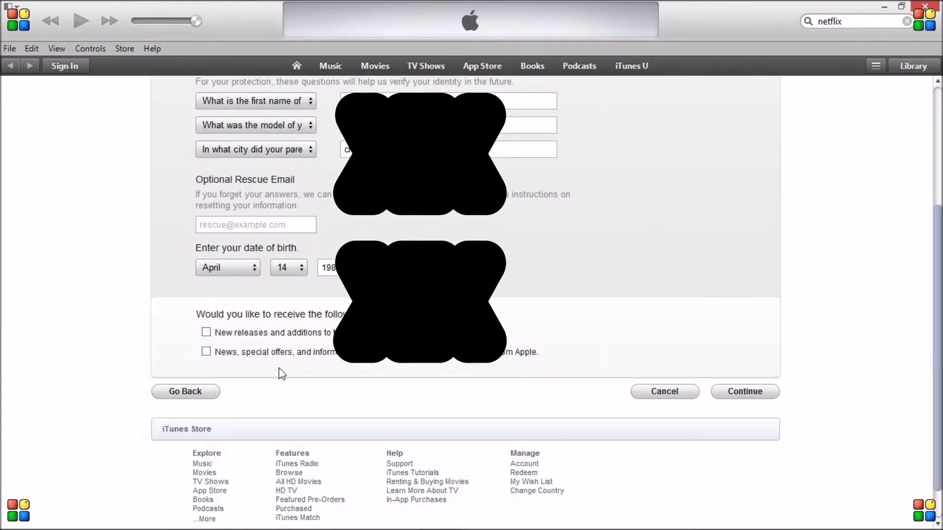
{"action": "left_click", "coordinate": [728, 392]}
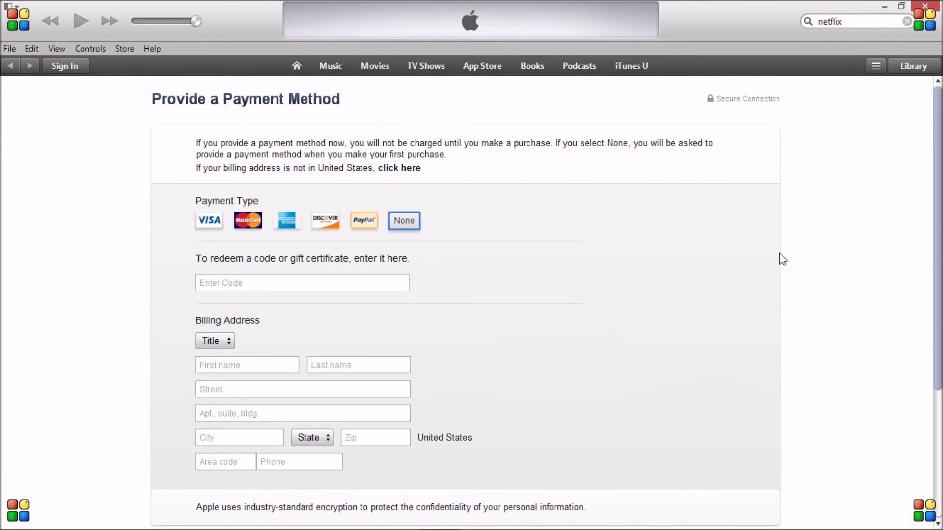
Choose None as the payment type and enter the billing first and last name
{"action": "mouse_move", "coordinate": [941, 131]}
{"action": "left_mouse_down"}
{"action": "mouse_move", "coordinate": [940, 212]}
{"action": "mouse_move", "coordinate": [940, 129]}
{"action": "left_mouse_up"}
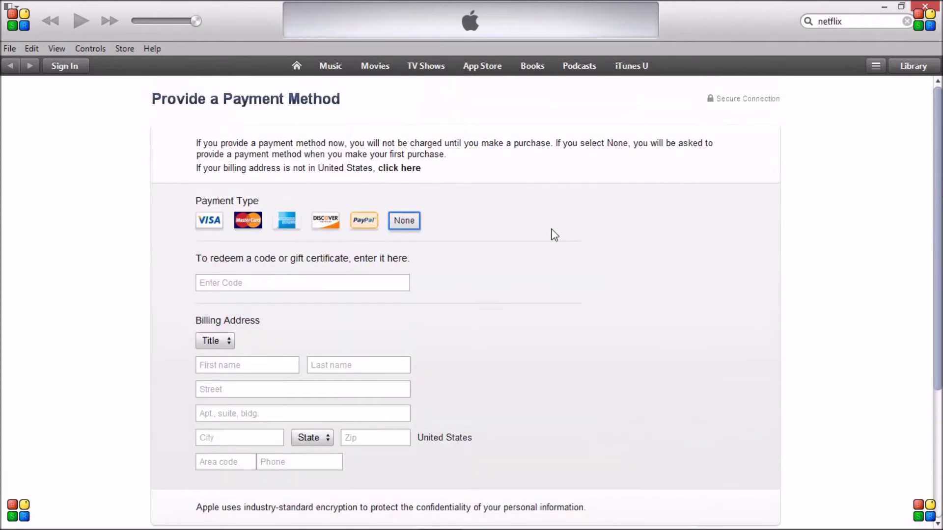
{"action": "left_click", "coordinate": [407, 226]}
{"action": "left_click", "coordinate": [219, 367]}
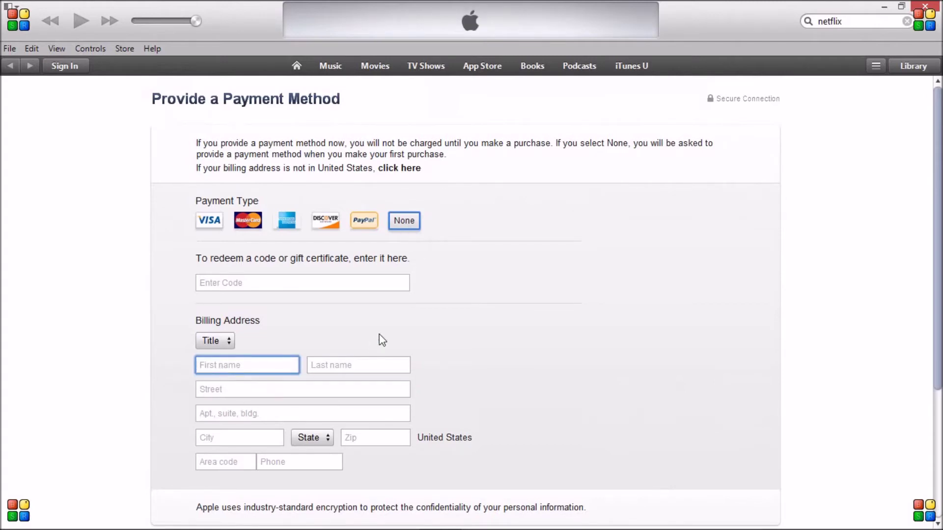
{"action": "type", "text": "Steve"}
{"action": "key", "text": "Tab"}
{"action": "type", "text": "J"}
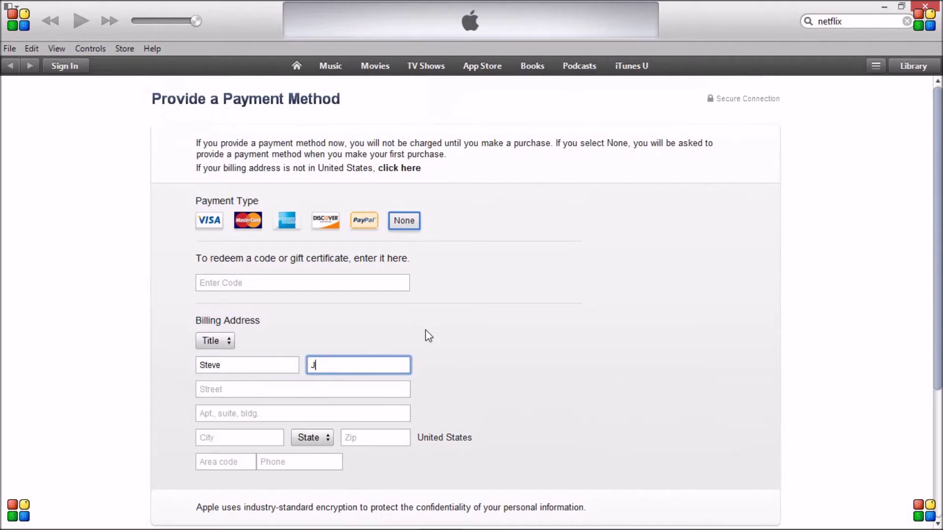
{"action": "type", "text": "obs"}
{"action": "key", "text": "Tab"}
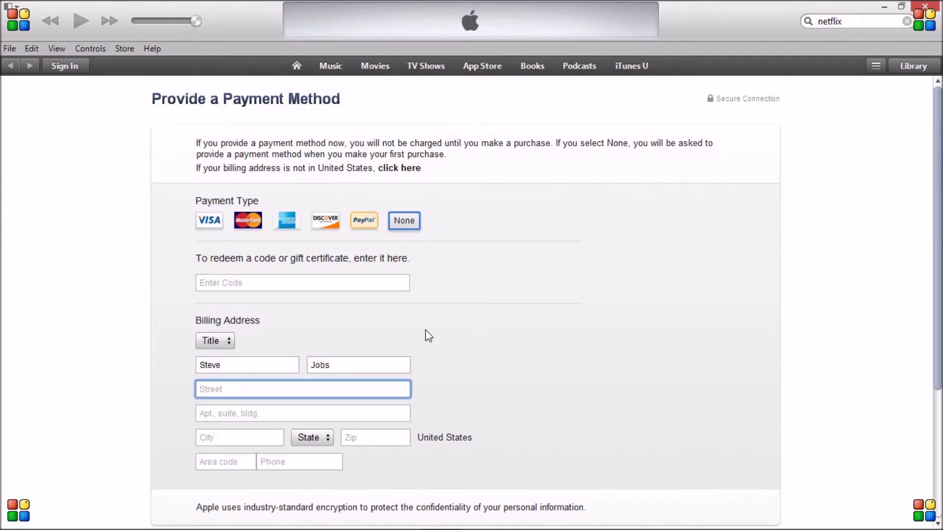
Fill in the billing street, apartment number and city
{"action": "type", "text": "John st"}
{"action": "left_click", "coordinate": [219, 410]}
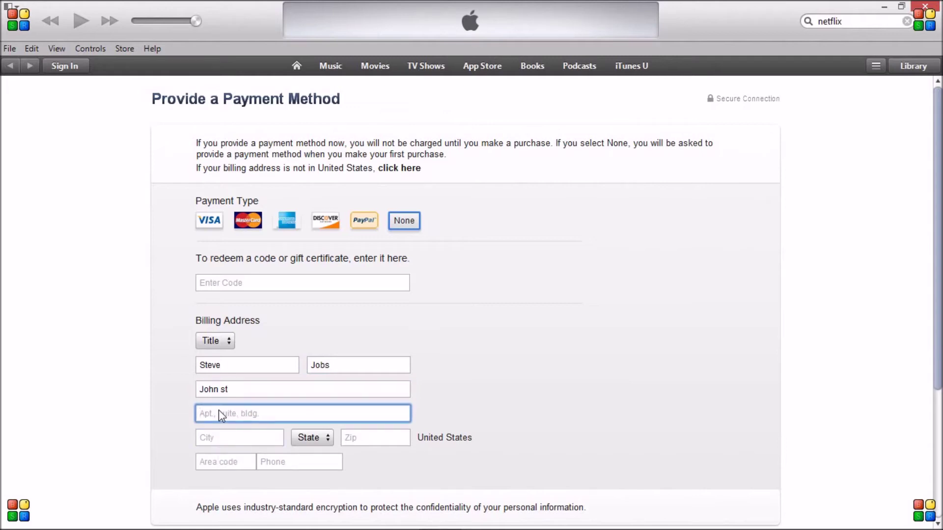
{"action": "type", "text": "1"}
{"action": "left_click", "coordinate": [221, 436]}
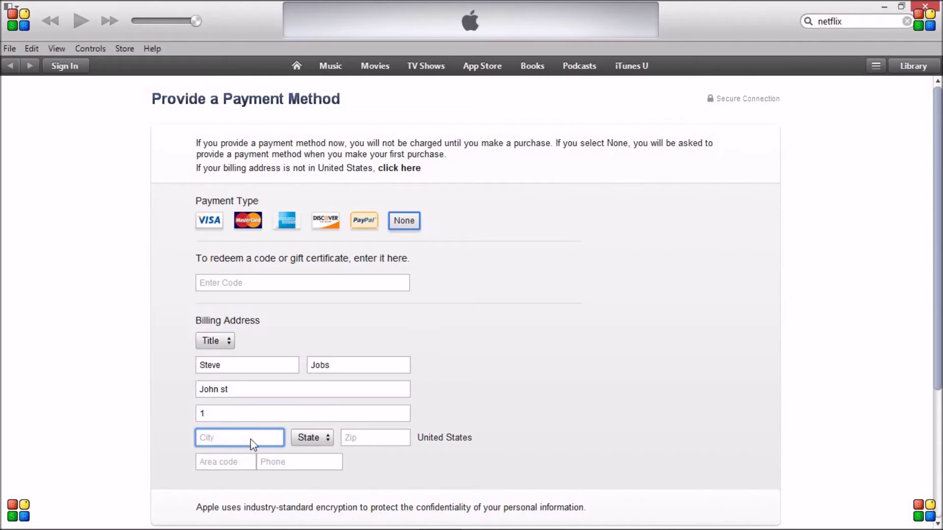
{"action": "type", "text": "Los Angeles"}
Choose the billing state from the list and enter the zip code
{"action": "left_click", "coordinate": [328, 442]}
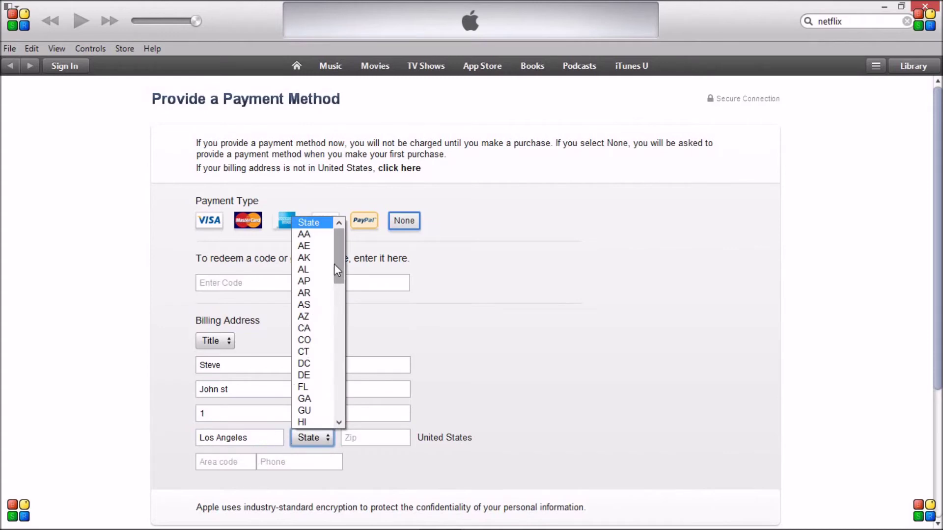
{"action": "scroll", "coordinate": [340, 260], "scroll_direction": "down", "scroll_amount": 1}
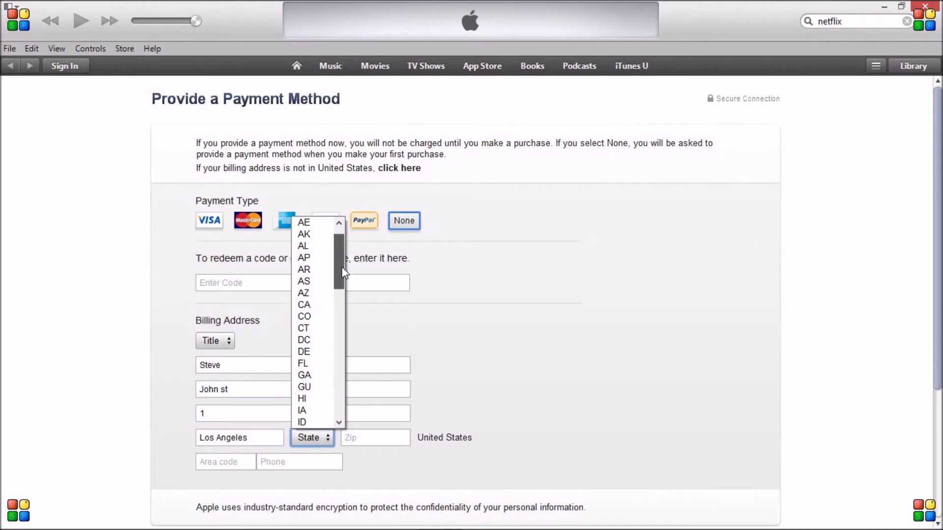
{"action": "scroll", "coordinate": [343, 275], "scroll_direction": "down", "scroll_amount": 1}
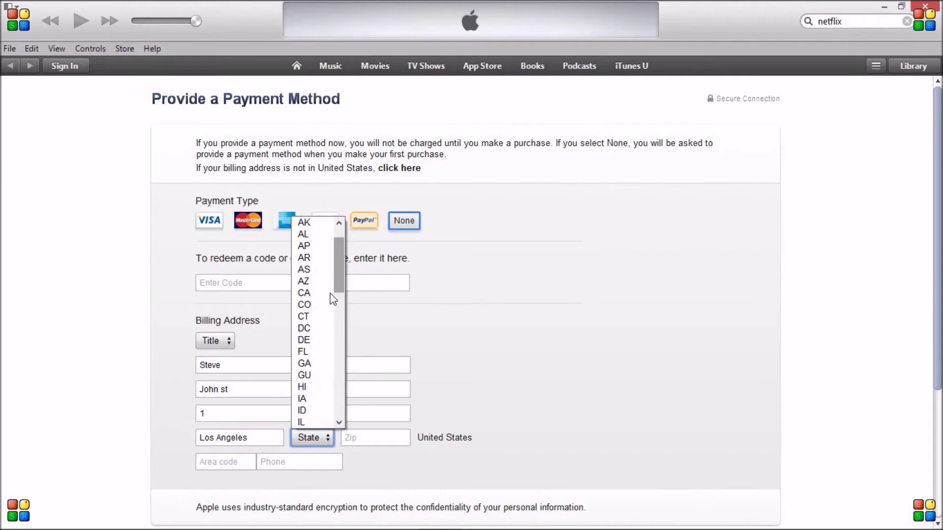
{"action": "left_click", "coordinate": [304, 293]}
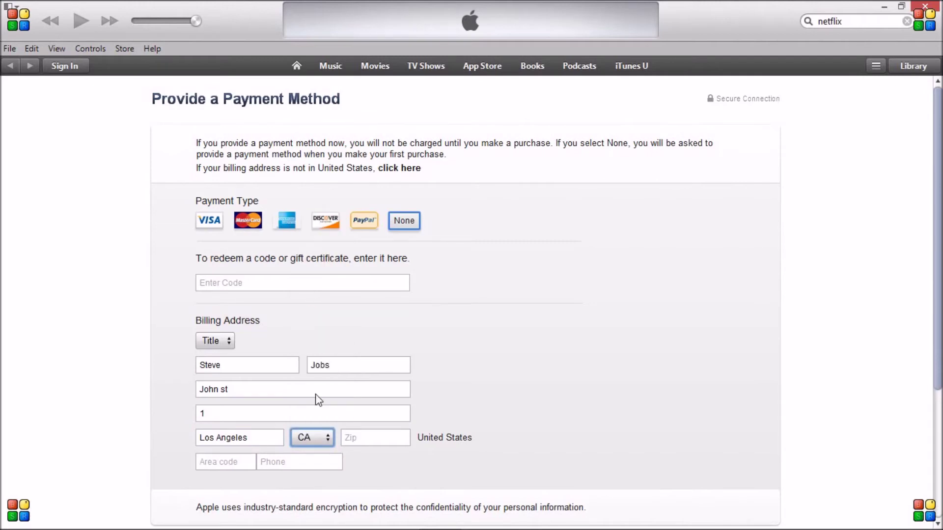
{"action": "left_click", "coordinate": [376, 441]}
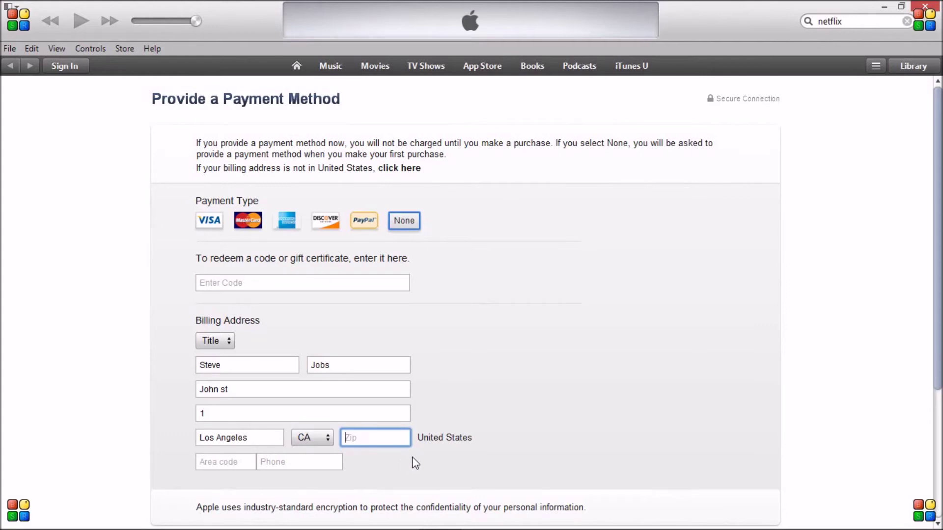
{"action": "type", "text": "90210"}
Submit the form to create the Apple ID, set the title to Mr., and start the phone area code
{"action": "scroll", "coordinate": [939, 268], "scroll_direction": "down", "scroll_amount": 2}
{"action": "scroll", "coordinate": [938, 313], "scroll_direction": "down", "scroll_amount": 2}
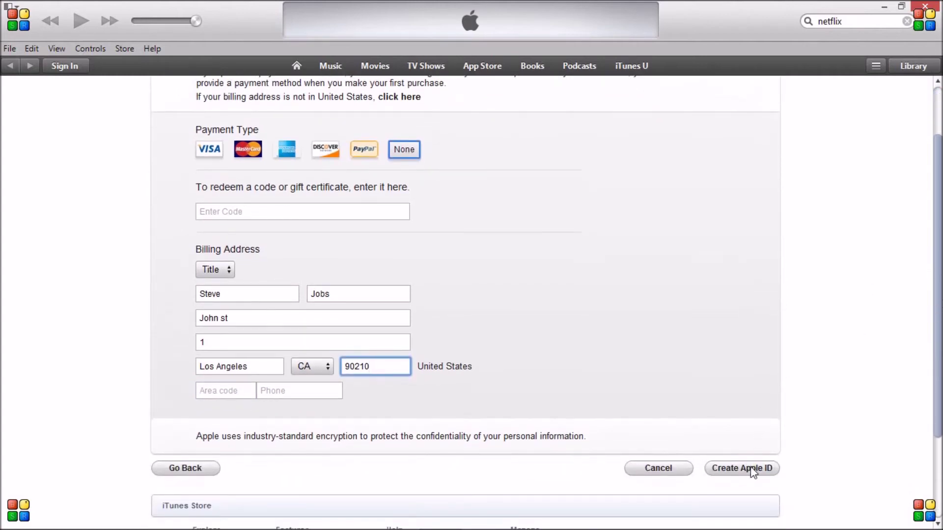
{"action": "left_click", "coordinate": [751, 469]}
{"action": "left_click", "coordinate": [213, 269]}
{"action": "left_click", "coordinate": [214, 299]}
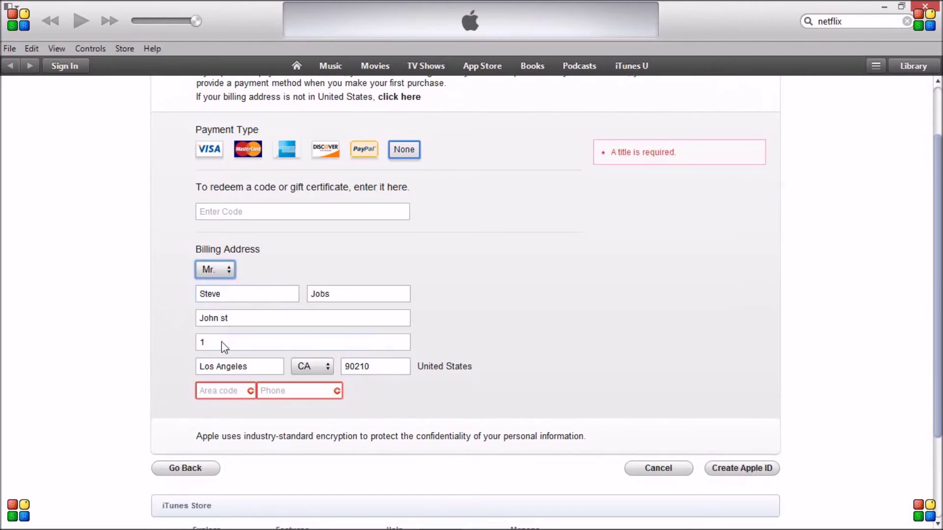
{"action": "left_click", "coordinate": [250, 397]}
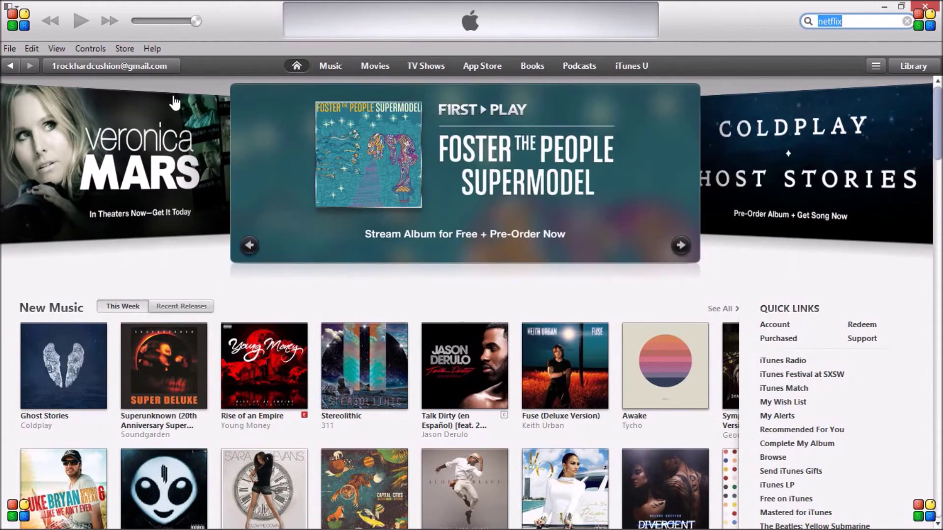
Go to the App Store section and run the search for netflix
{"action": "mouse_move", "coordinate": [939, 118]}
{"action": "left_mouse_down"}
{"action": "mouse_move", "coordinate": [938, 488]}
{"action": "mouse_move", "coordinate": [920, 282]}
{"action": "mouse_move", "coordinate": [923, 108]}
{"action": "left_mouse_up"}
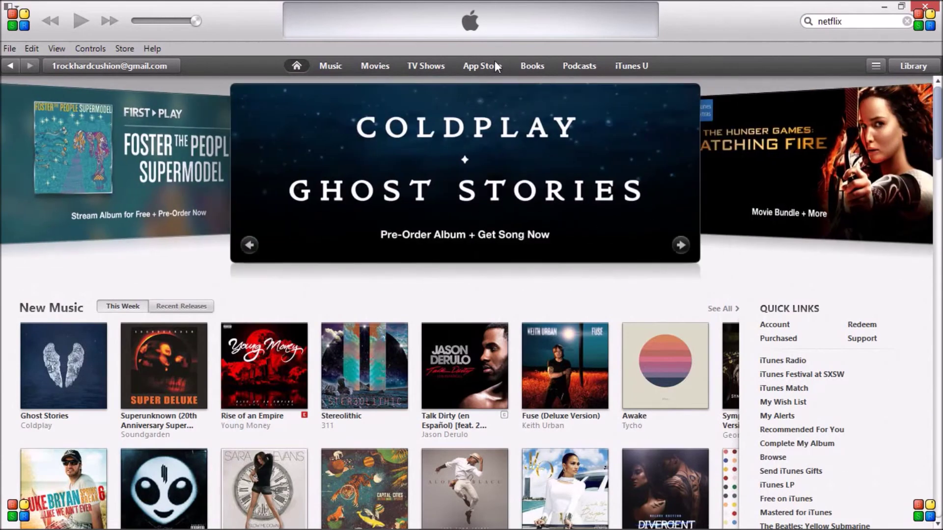
{"action": "left_click", "coordinate": [484, 66]}
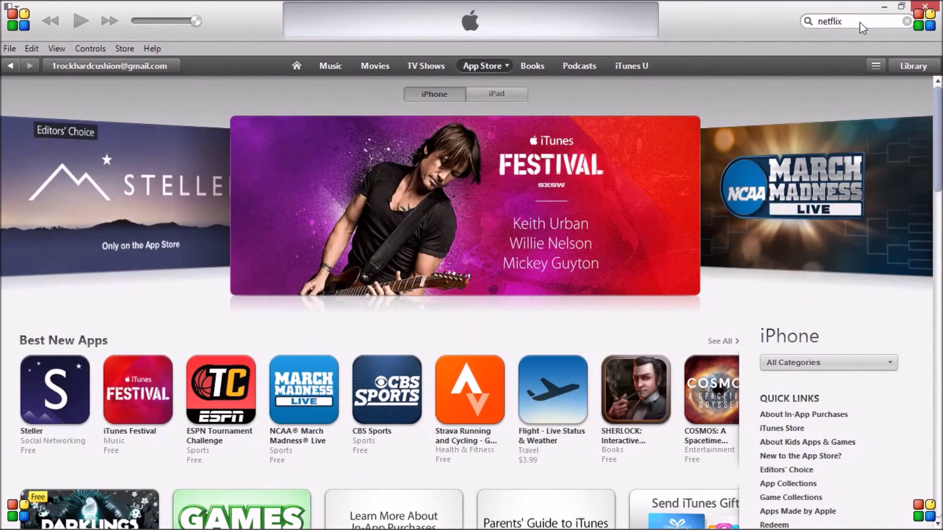
{"action": "left_click", "coordinate": [874, 19]}
{"action": "key", "text": "Return"}
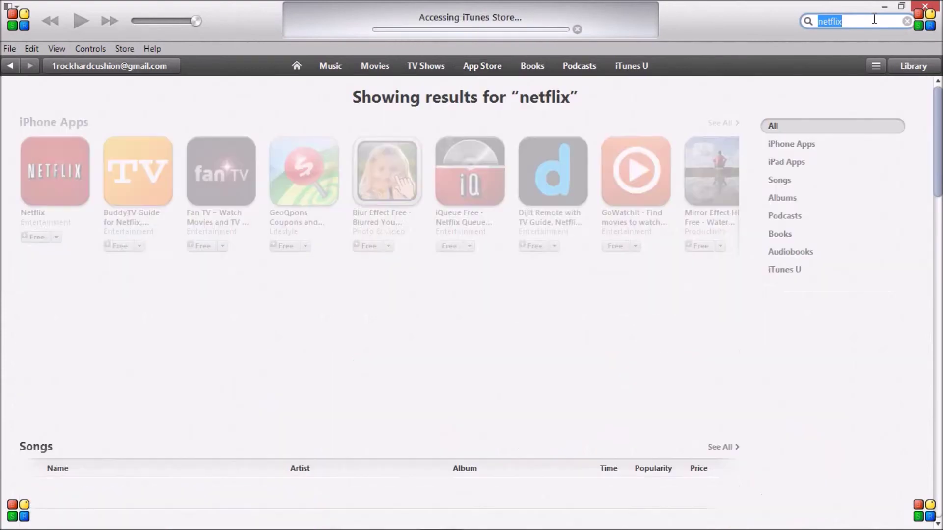
Get the free Netflix iPhone app, approving with the account password and dismissing the notice
{"action": "left_click", "coordinate": [37, 238]}
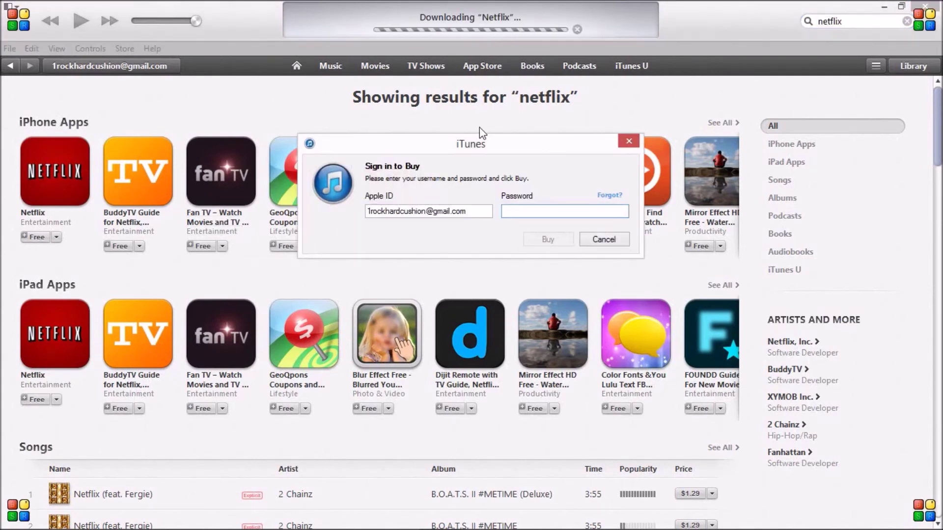
{"action": "type", "text": "••••••••••"}
{"action": "key", "text": "Return"}
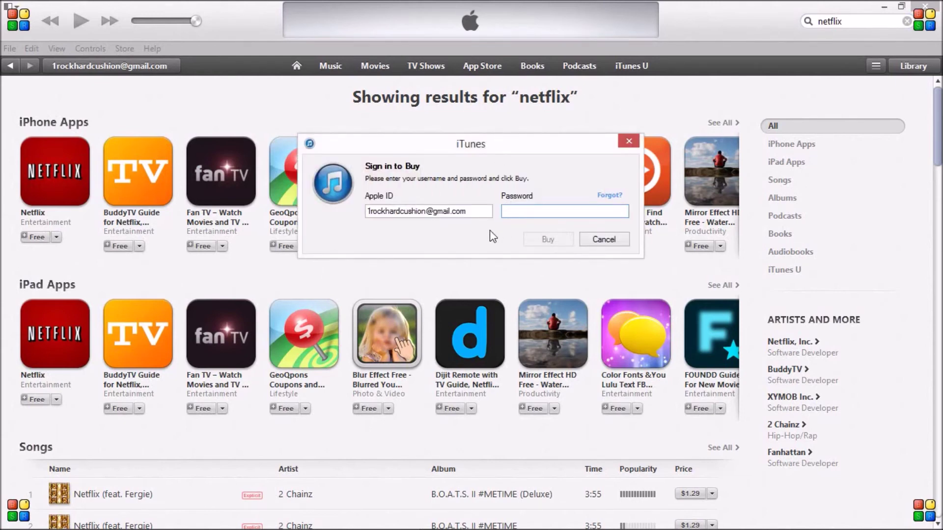
{"action": "type", "text": "•••"}
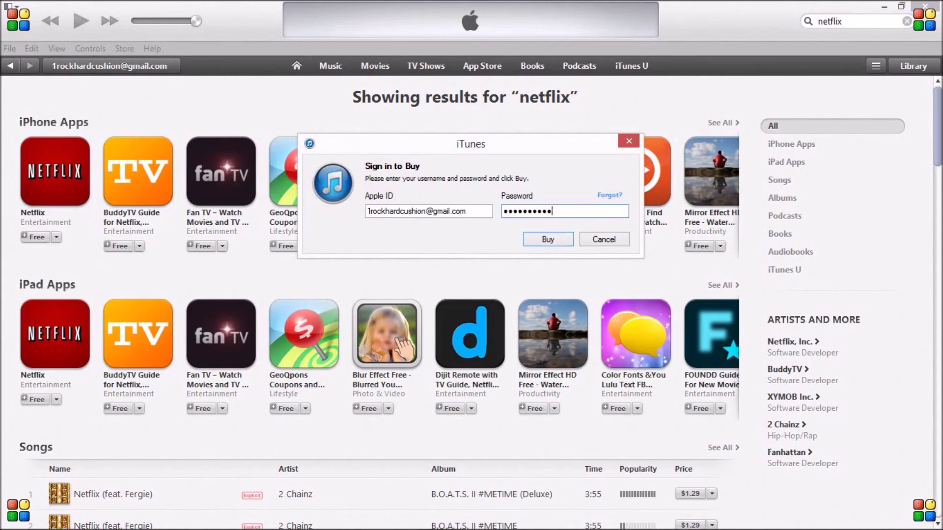
{"action": "left_click", "coordinate": [558, 236]}
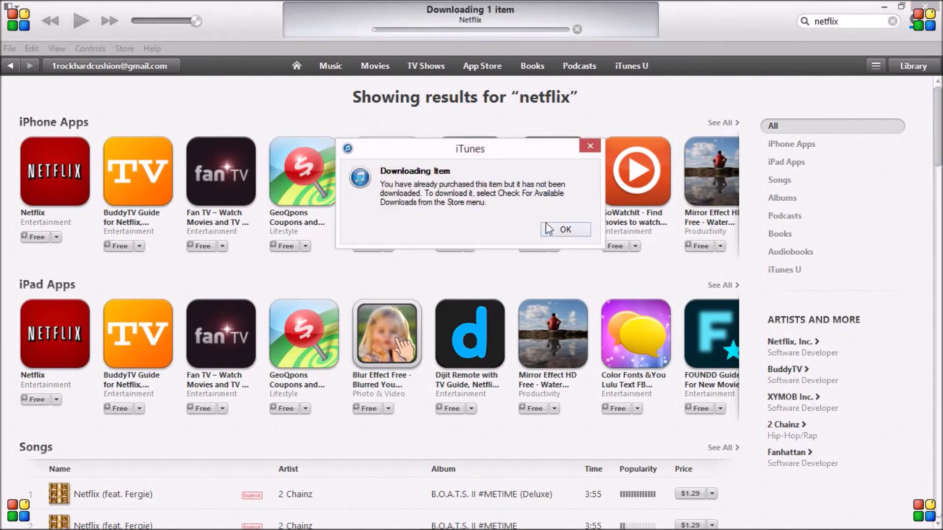
{"action": "left_click", "coordinate": [563, 230]}
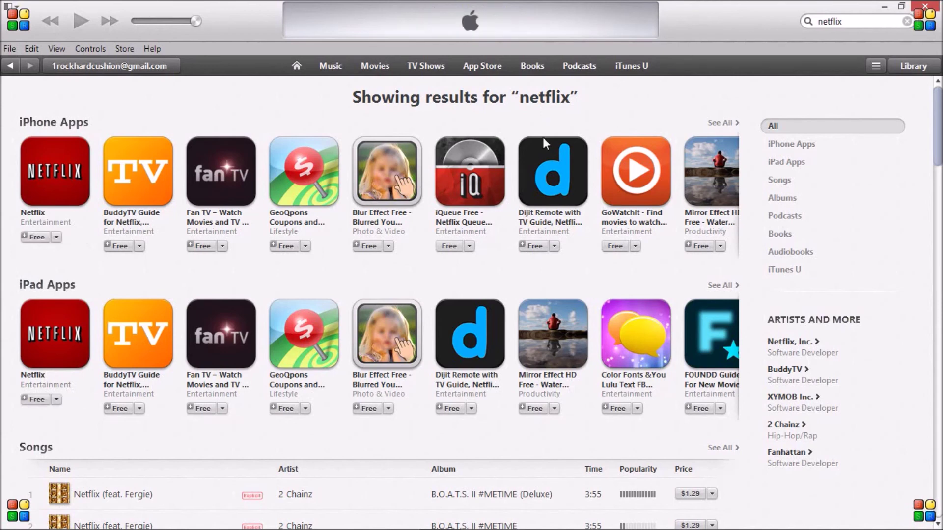
Open the Movies store front and scroll through its new releases and top movies
{"action": "left_click", "coordinate": [375, 64]}
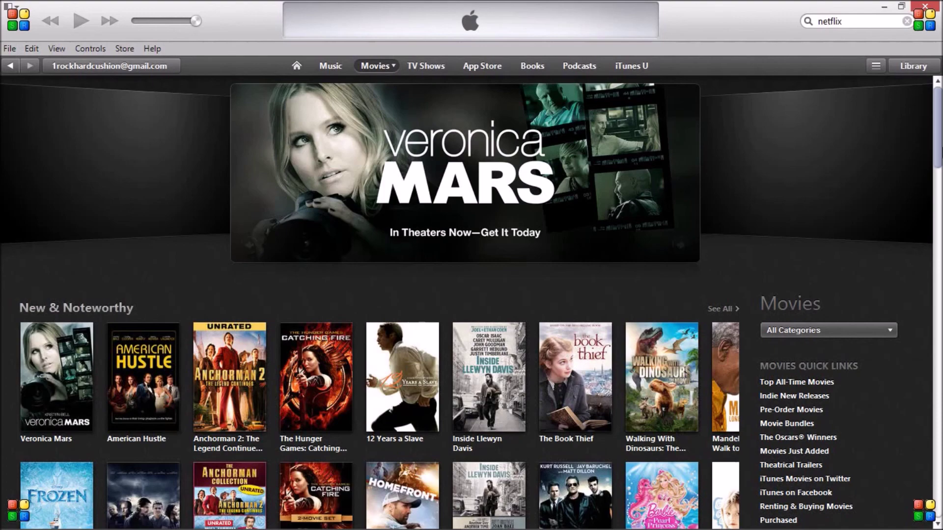
{"action": "scroll", "coordinate": [864, 253], "scroll_direction": "down", "scroll_amount": 5}
{"action": "scroll", "coordinate": [472, 302], "scroll_direction": "down", "scroll_amount": 6}
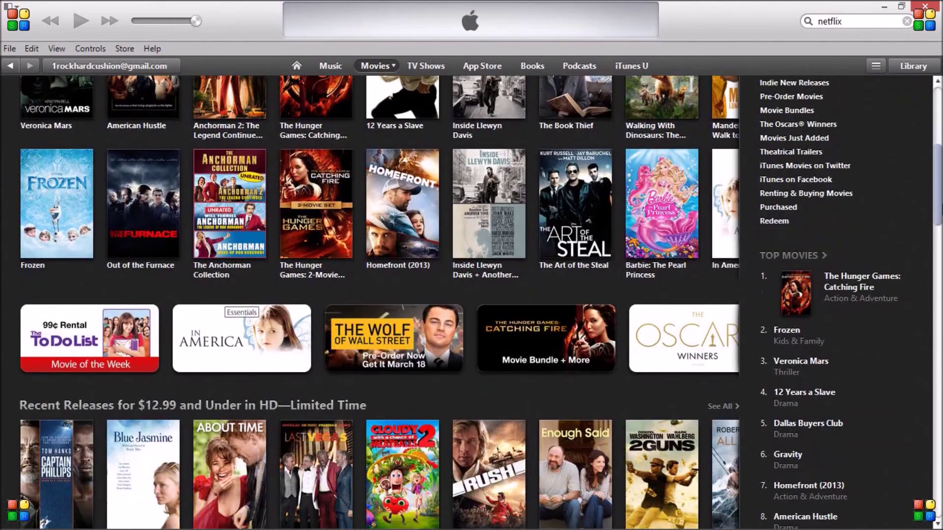
{"action": "scroll", "coordinate": [471, 302], "scroll_direction": "down", "scroll_amount": 3}
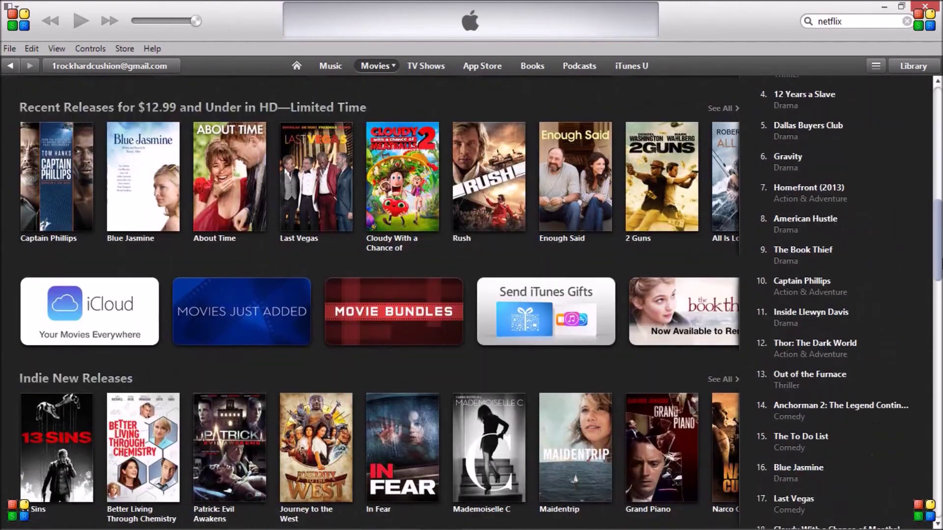
{"action": "scroll", "coordinate": [471, 303], "scroll_direction": "down", "scroll_amount": 3}
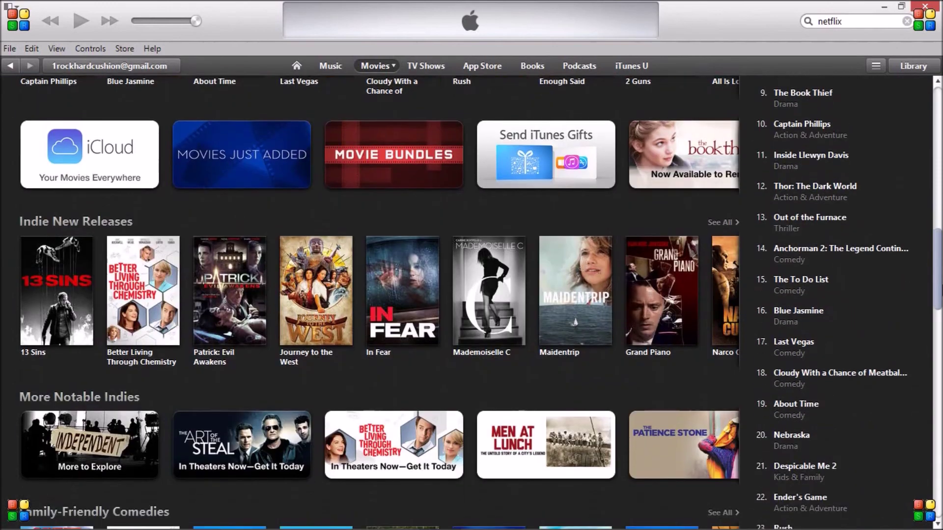
{"action": "scroll", "coordinate": [471, 303], "scroll_direction": "up", "scroll_amount": 8}
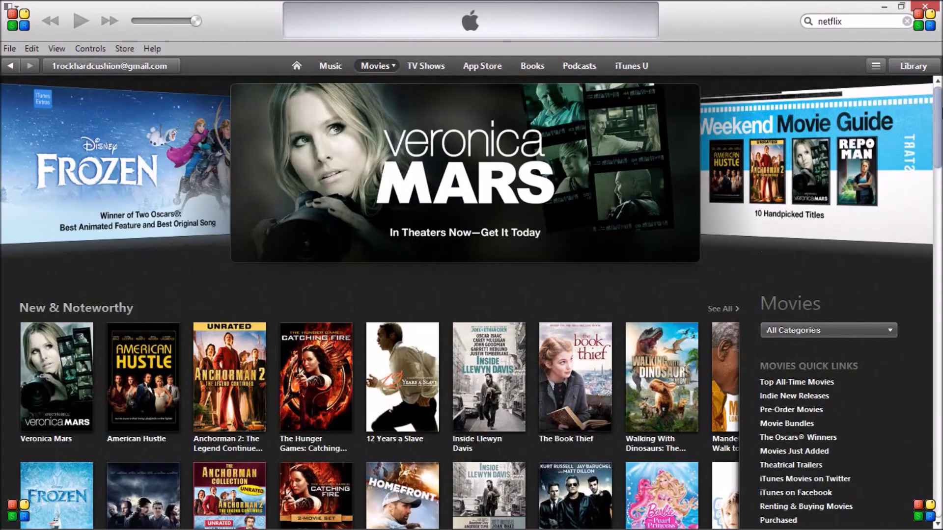